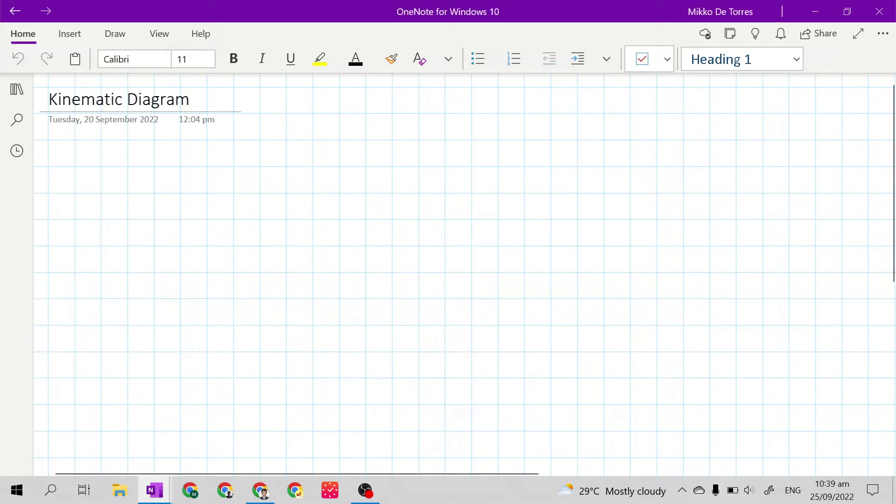
Paste the Kinematics heading with its green definition and move the text block up just beneath the page title.
{"action": "type", "text": "Kinematics The science of motion that treats the subject without regard to the forces that cause it."}
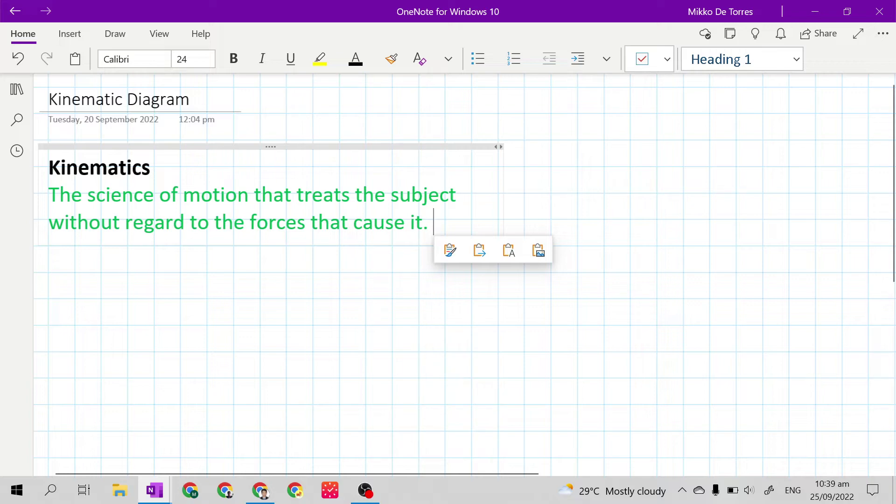
{"action": "left_click", "coordinate": [288, 142]}
{"action": "left_click_drag", "start_coordinate": [287, 142], "coordinate": [288, 130]}
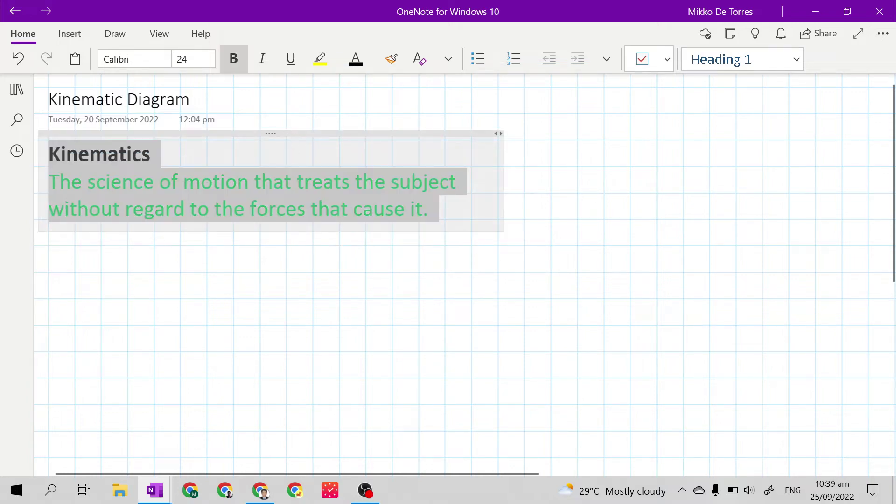
{"action": "left_click", "coordinate": [49, 317]}
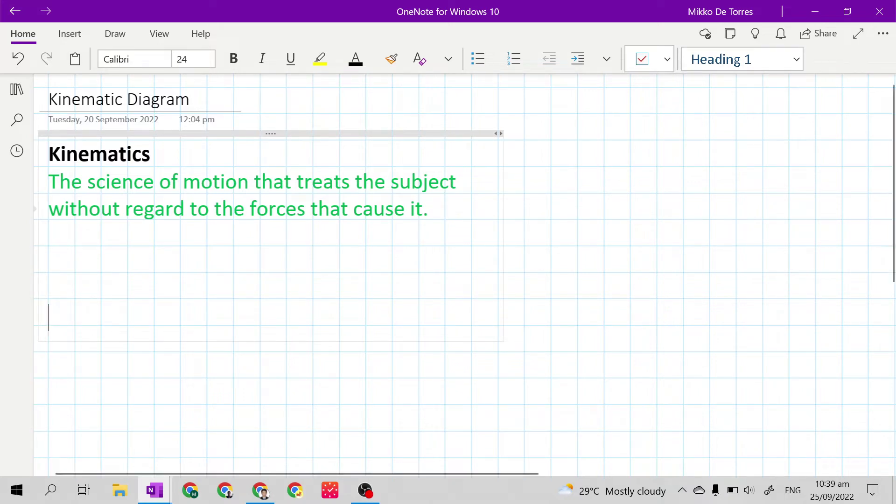
{"action": "left_click", "coordinate": [618, 292]}
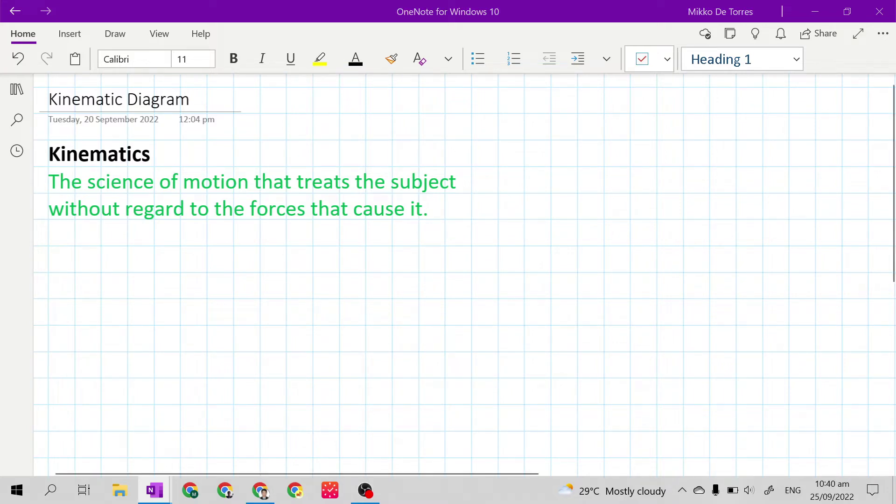
Paste the Kinematic Diagram heading and its definition of connected links and joints directly below the Kinematics definition.
{"action": "left_click", "coordinate": [49, 235]}
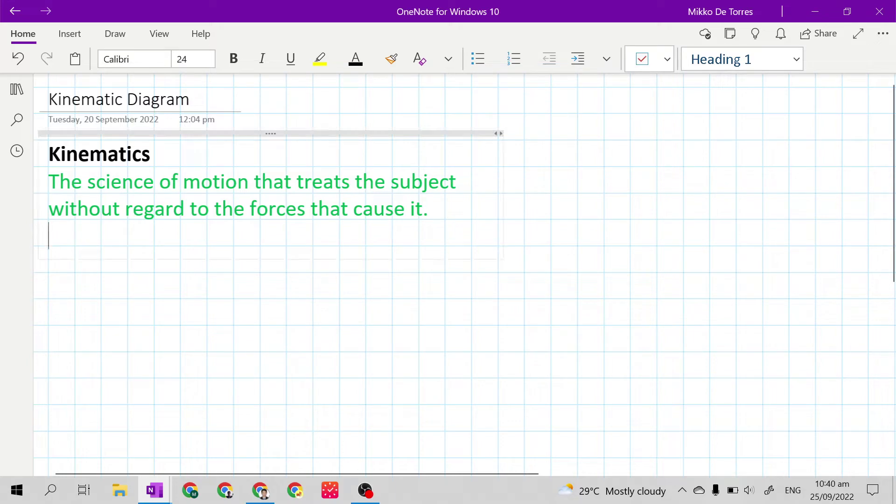
{"action": "key", "text": "Return"}
{"action": "key", "text": "Return"}
{"action": "key", "text": "Return"}
{"action": "key", "text": "Return"}
{"action": "type", "text": "Kinematic Diagram Diagram that shows how the links and joints are connected together when all of the joint variables have a value of 0."}
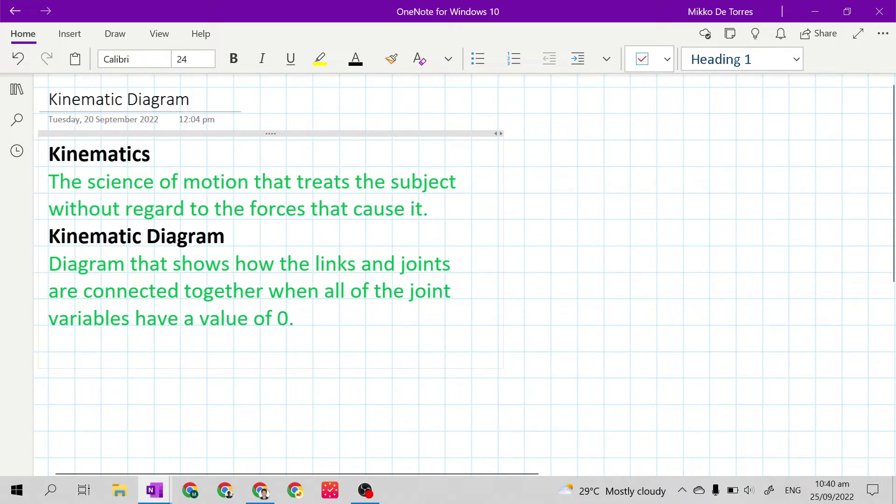
{"action": "left_click", "coordinate": [852, 354]}
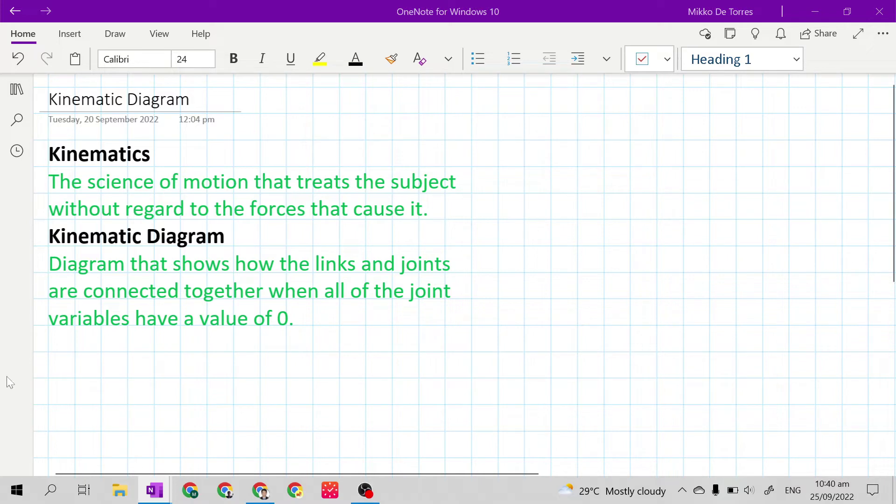
Paste the three-joint manipulator figure below the Kinematic Diagram definition, followed by its 2021 ICARA conference citation.
{"action": "left_click", "coordinate": [48, 344]}
{"action": "key", "text": "ctrl+v"}
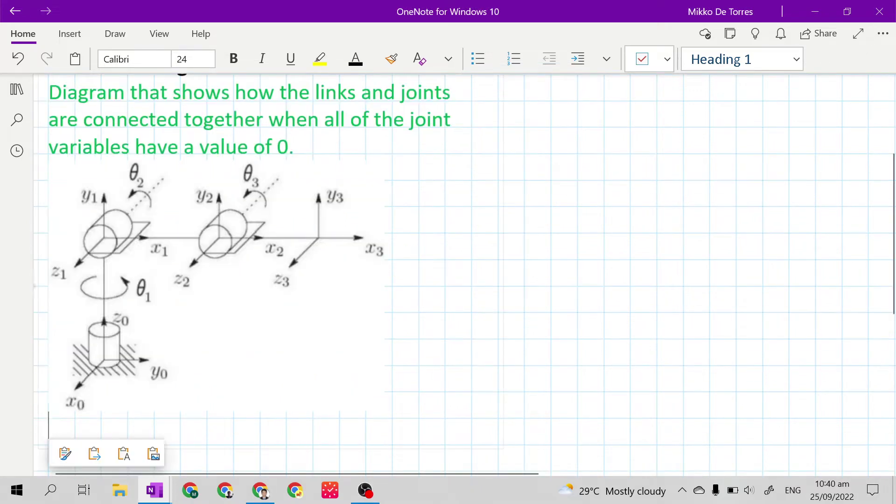
{"action": "scroll", "coordinate": [464, 274], "scroll_direction": "down", "scroll_amount": 2}
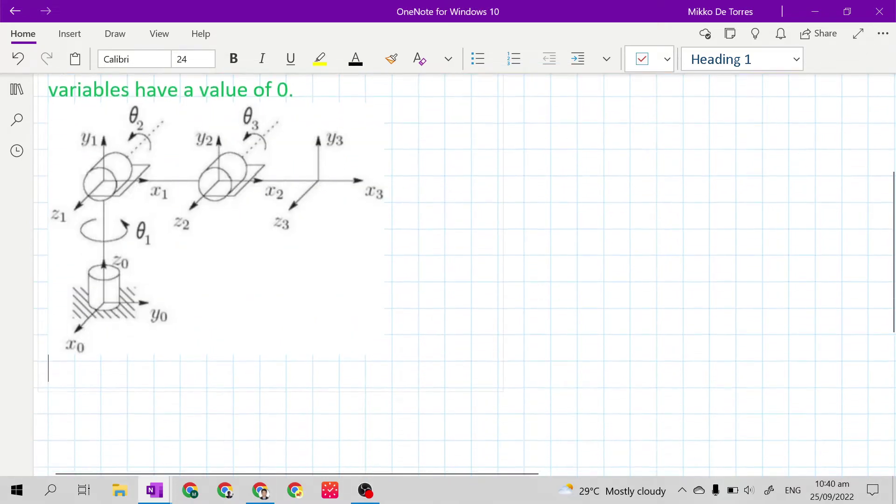
{"action": "scroll", "coordinate": [464, 274], "scroll_direction": "up", "scroll_amount": 2}
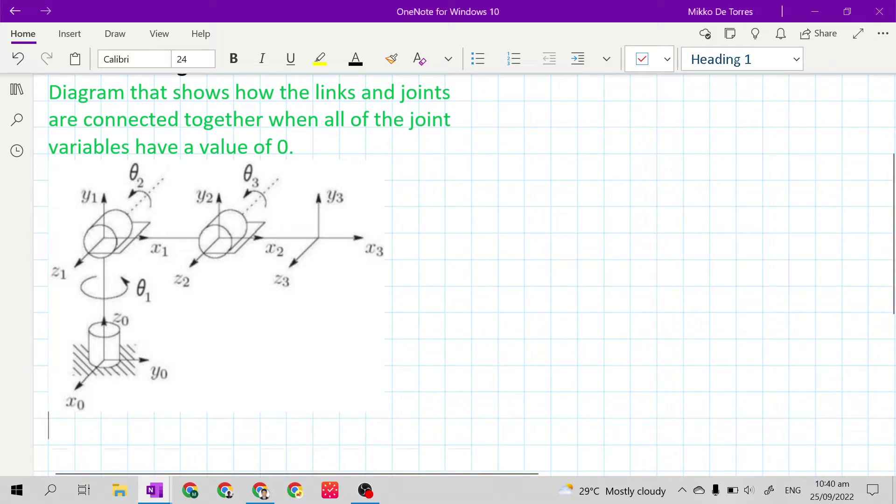
{"action": "type", "text": "P. Saraf and R. N. Ponnalagu, \"Modeling and Simulation of a Point to Point Spherical Articulated Manipulator Using Optimal Control,\" 2021 7th International Conference on Automation, Robotics and Applications (ICARA), 2021, pp. 152-156, doi: 10.1109/ICARA51699.2021.9376496."}
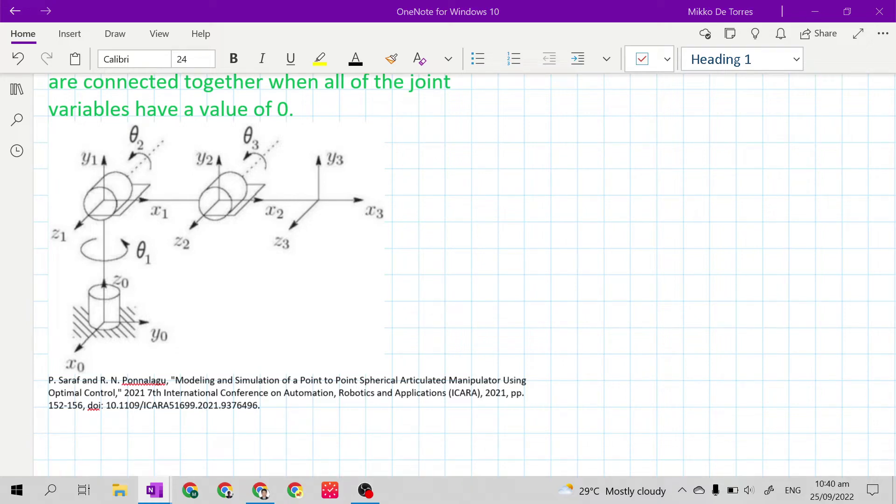
Paste the hand-drawn coloured manipulator diagram with its "Prepared by:" caption below the citation.
{"action": "scroll", "coordinate": [448, 266], "scroll_direction": "down", "scroll_amount": 5}
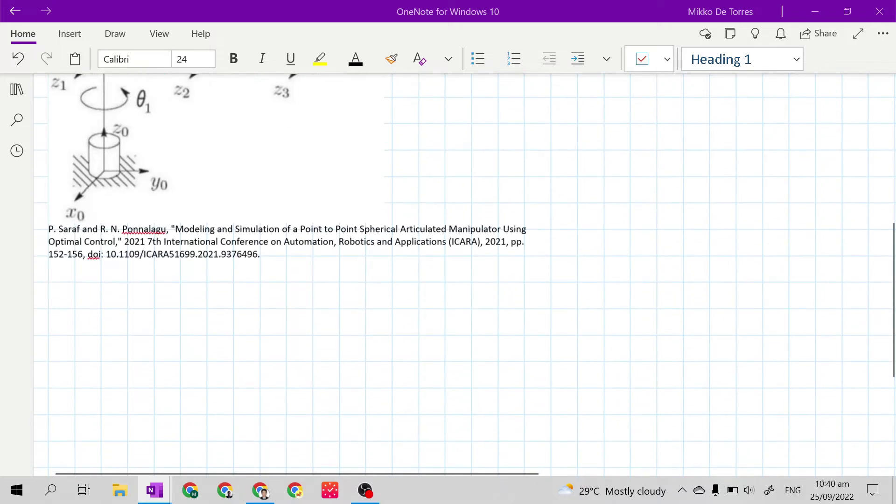
{"action": "left_click", "coordinate": [49, 253]}
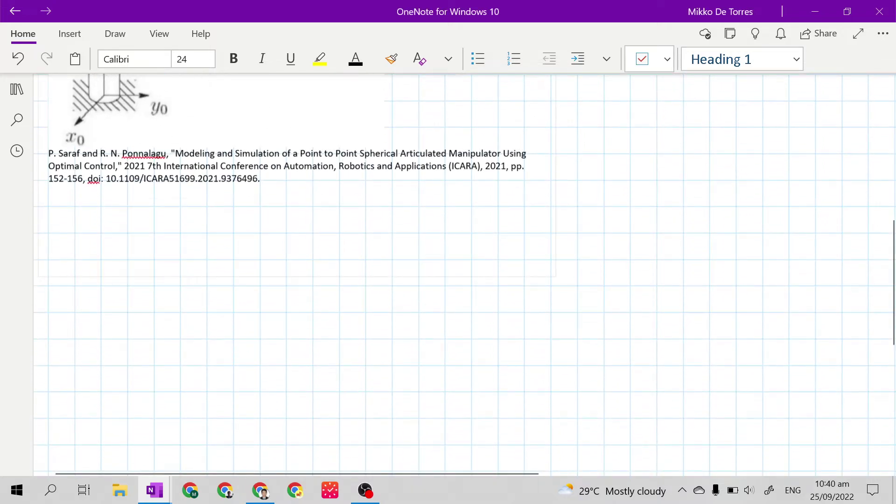
{"action": "key", "text": "ctrl+v"}
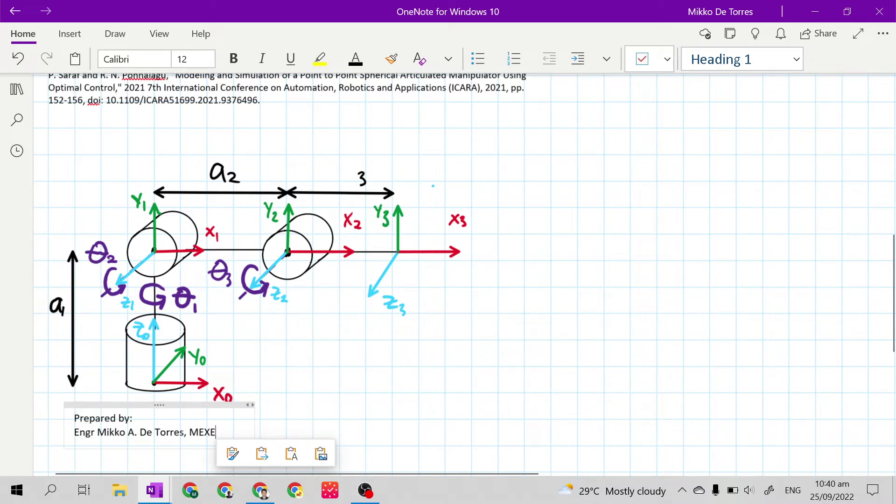
{"action": "left_click", "coordinate": [525, 267]}
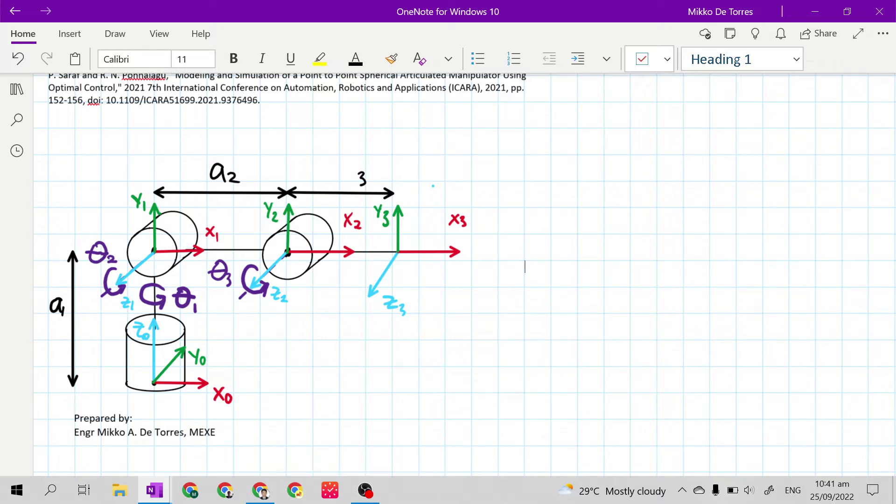
Paste the framed Joint Diagrams chart of revolute and prismatic joints in the blank area below the "Prepared by:" caption.
{"action": "scroll", "coordinate": [465, 267], "scroll_direction": "down", "scroll_amount": 10}
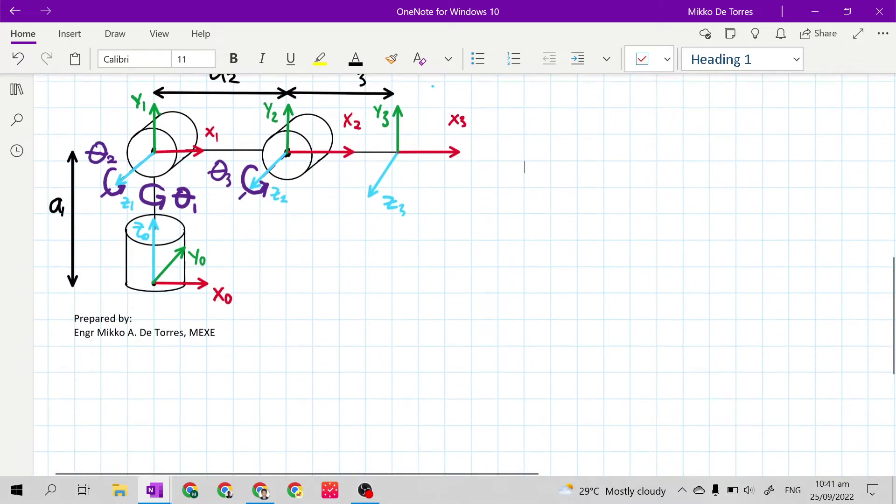
{"action": "scroll", "coordinate": [464, 268], "scroll_direction": "up", "scroll_amount": 7}
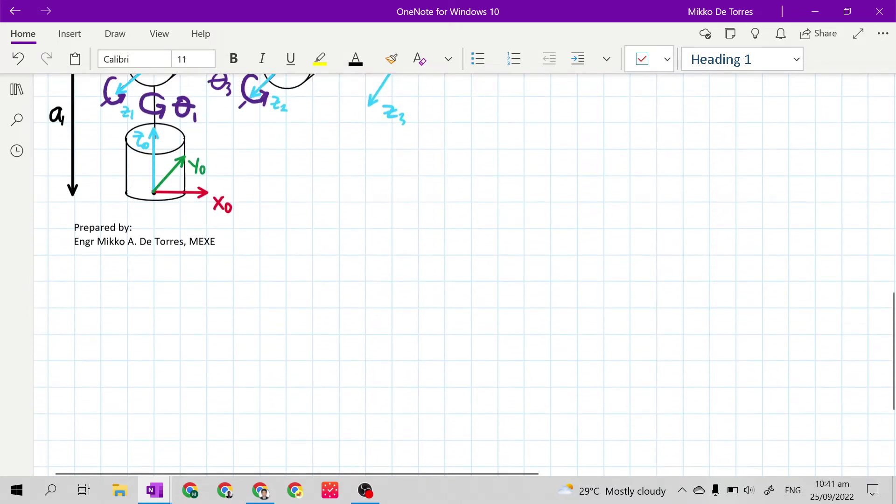
{"action": "scroll", "coordinate": [464, 267], "scroll_direction": "down", "scroll_amount": 7}
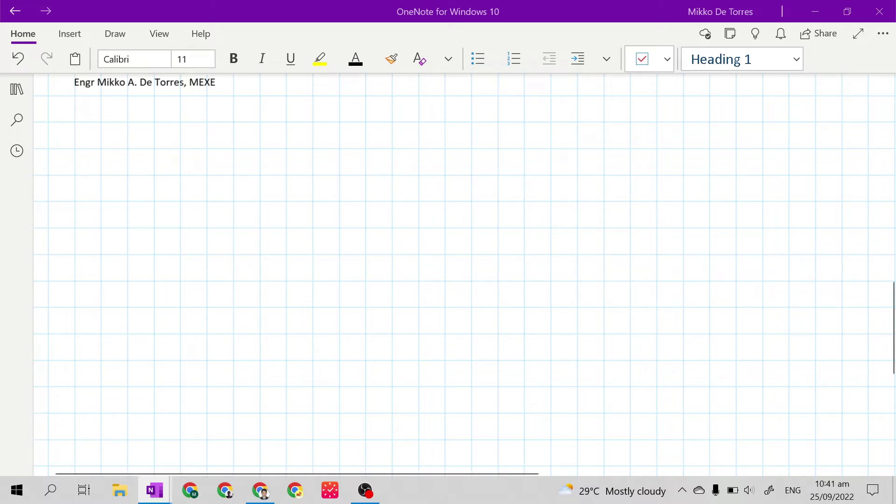
{"action": "key", "text": "ctrl+v"}
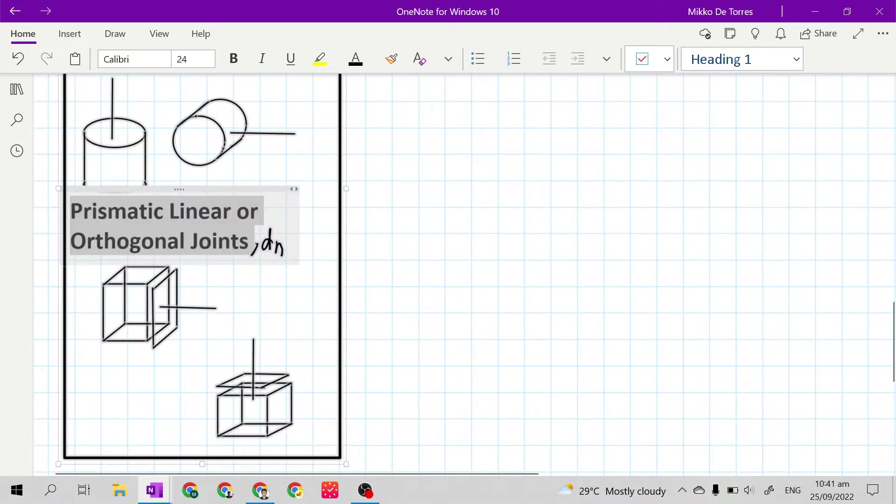
{"action": "left_click", "coordinate": [418, 266]}
{"action": "scroll", "coordinate": [419, 266], "scroll_direction": "up", "scroll_amount": 8}
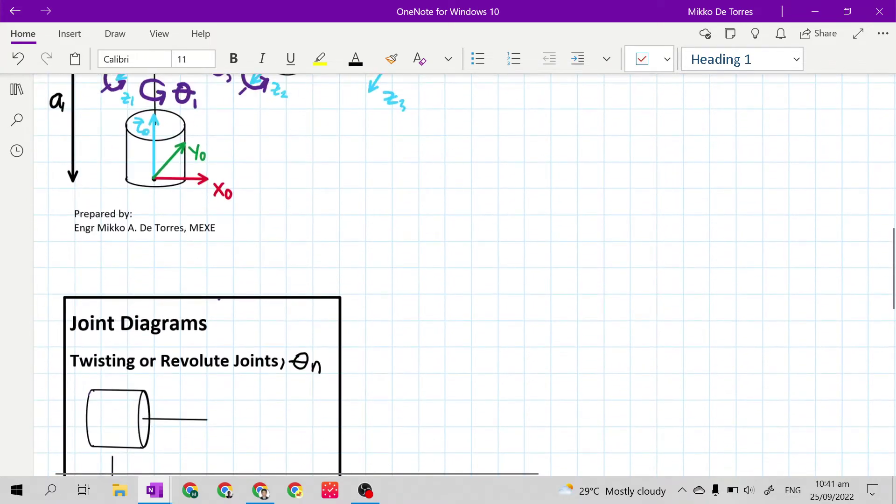
{"action": "scroll", "coordinate": [265, 262], "scroll_direction": "up", "scroll_amount": 3}
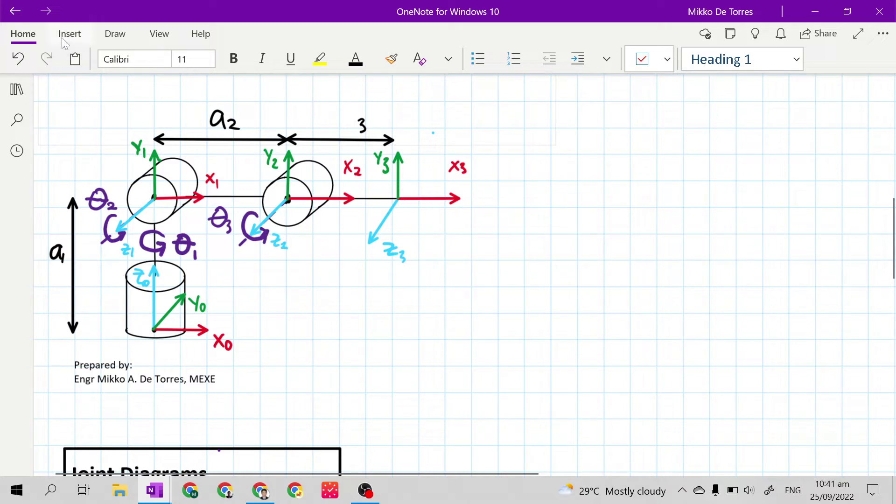
Draw a short thick diagonal stroke with the black pen beside the X0 label of the coloured manipulator diagram.
{"action": "left_click", "coordinate": [116, 35]}
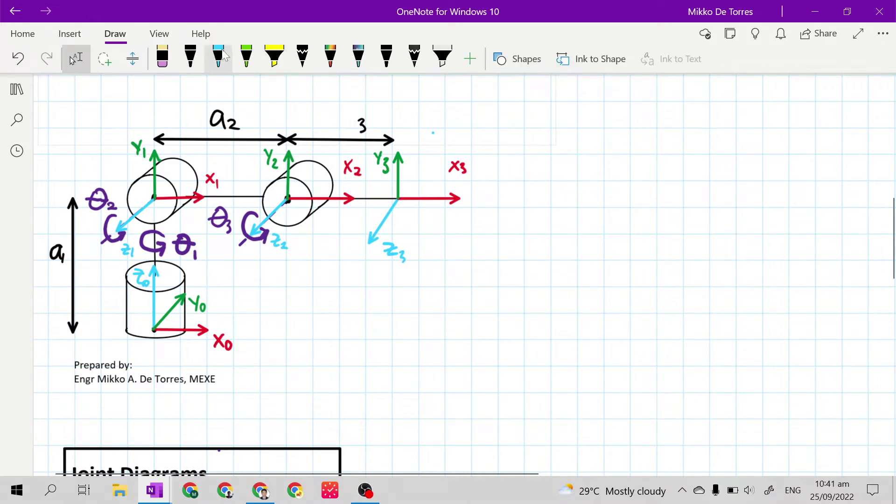
{"action": "left_click_drag", "start_coordinate": [248, 336], "coordinate": [269, 322]}
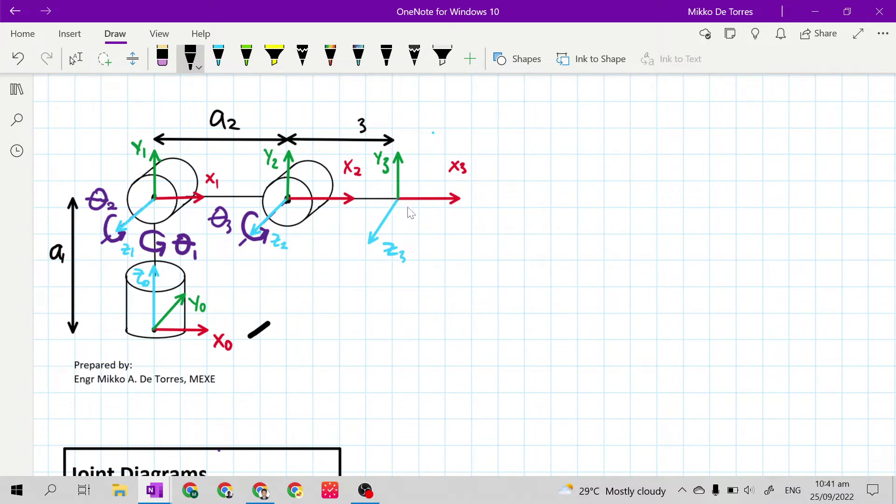
{"action": "key", "text": "alt+Tab"}
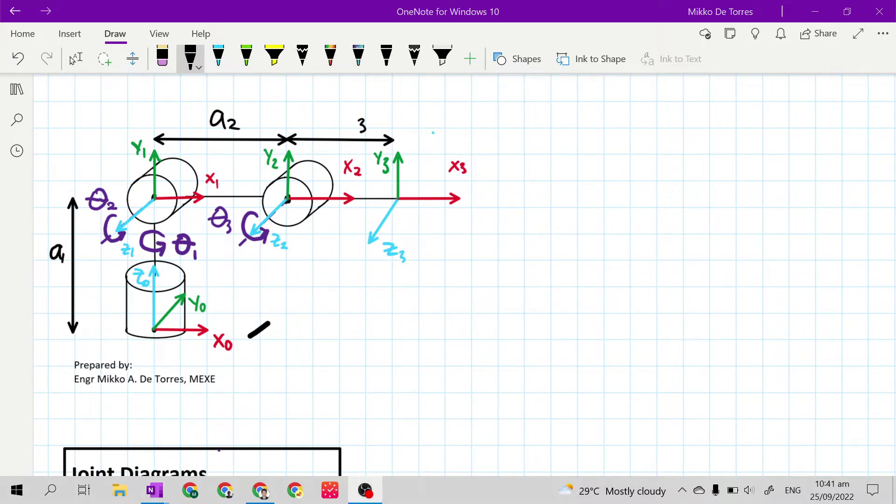
{"action": "key", "text": "alt+Tab"}
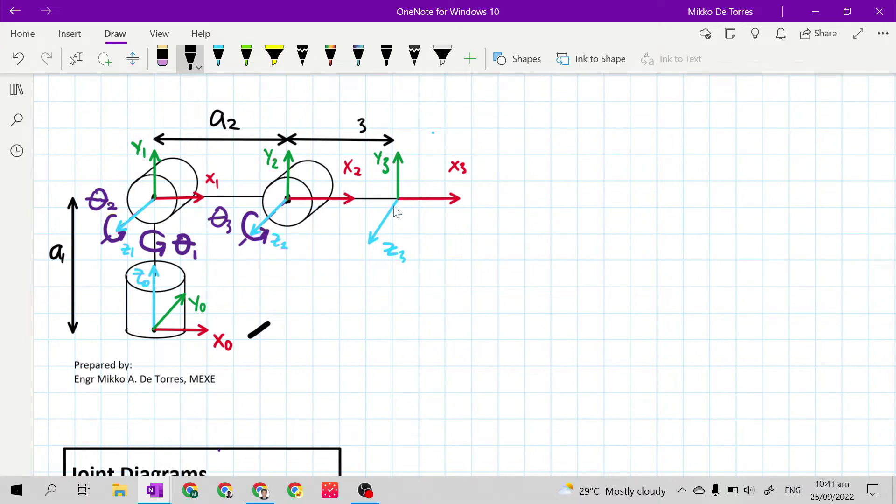
{"action": "left_click", "coordinate": [413, 186]}
{"action": "left_click_drag", "start_coordinate": [412, 187], "coordinate": [433, 177]}
Examine the twisting or revolute joint symbols and the prismatic, linear or orthogonal joint symbols in the Joint Diagrams chart.
{"action": "scroll", "coordinate": [335, 354], "scroll_direction": "down", "scroll_amount": 5}
{"action": "scroll", "coordinate": [338, 353], "scroll_direction": "down", "scroll_amount": 4}
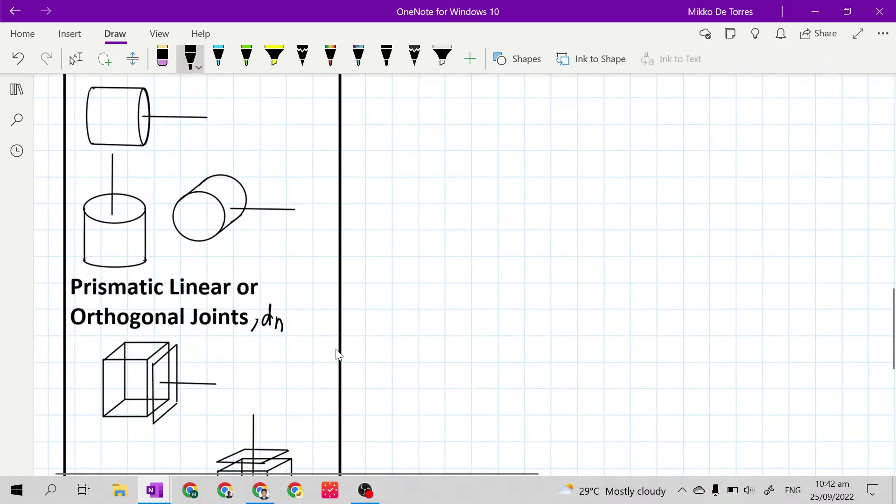
{"action": "scroll", "coordinate": [338, 354], "scroll_direction": "up", "scroll_amount": 3}
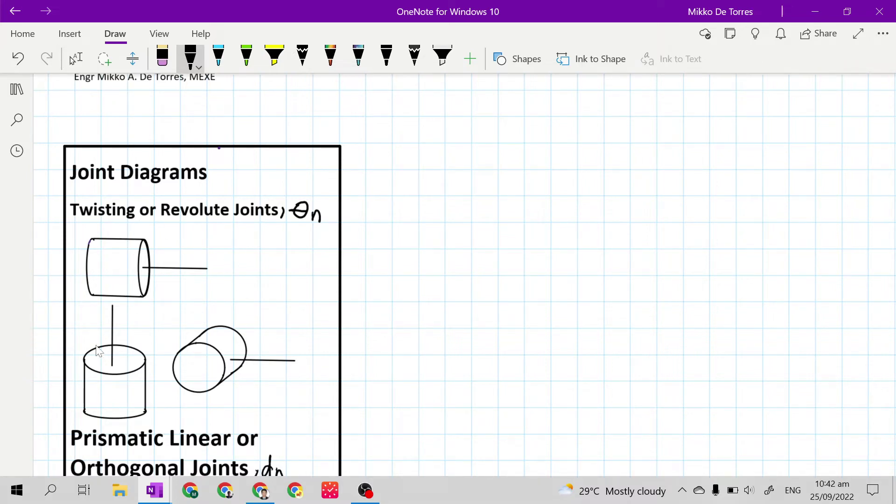
{"action": "scroll", "coordinate": [123, 373], "scroll_direction": "down", "scroll_amount": 5}
{"action": "scroll", "coordinate": [124, 374], "scroll_direction": "down", "scroll_amount": 1}
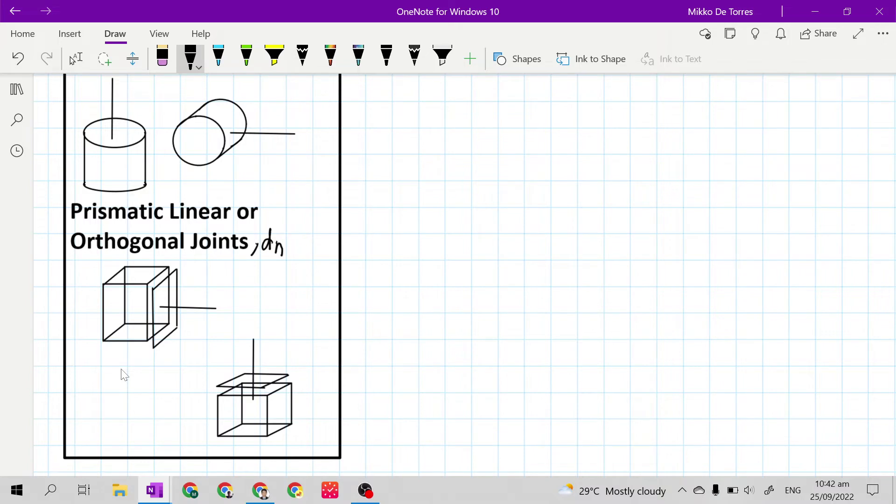
{"action": "scroll", "coordinate": [236, 350], "scroll_direction": "up", "scroll_amount": 4}
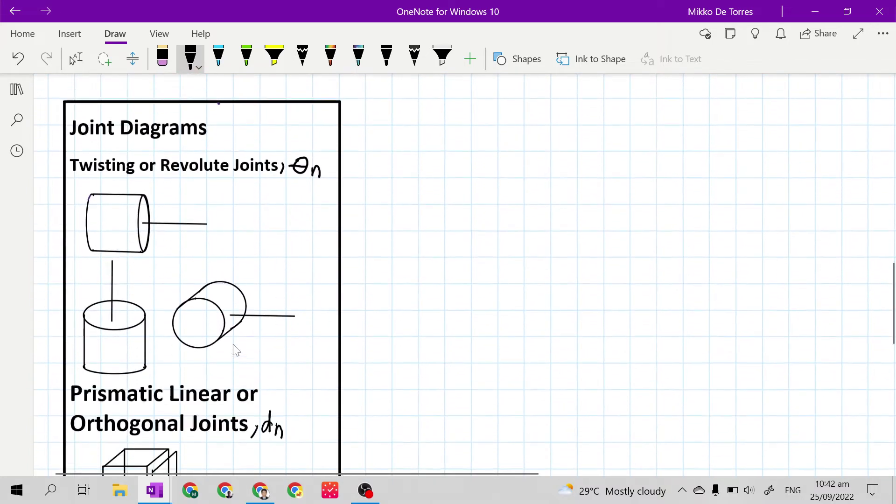
{"action": "scroll", "coordinate": [235, 350], "scroll_direction": "down", "scroll_amount": 1}
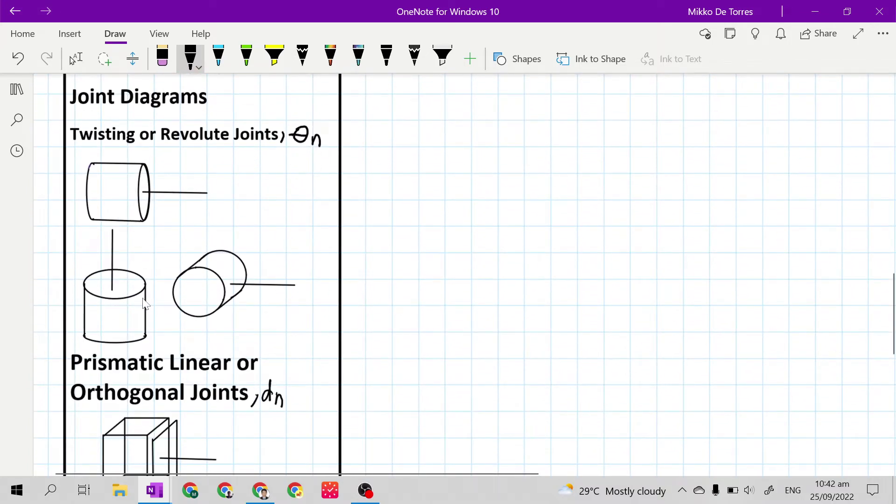